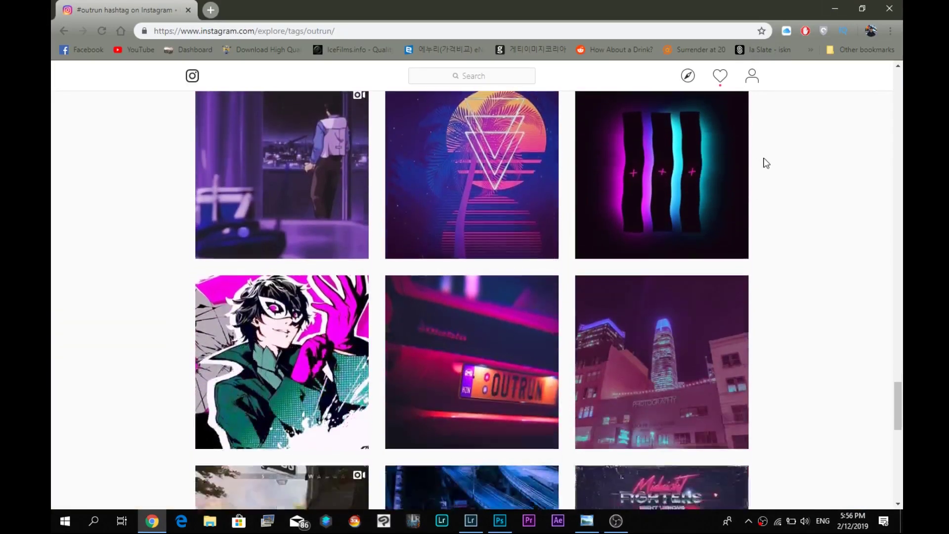
scroll(782, 185, "down", 2)
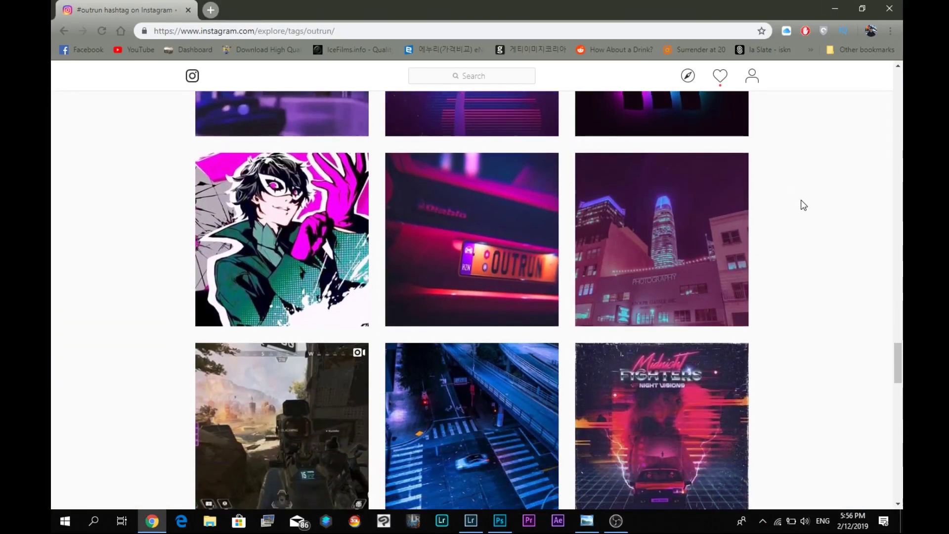
scroll(801, 199, "down", 2)
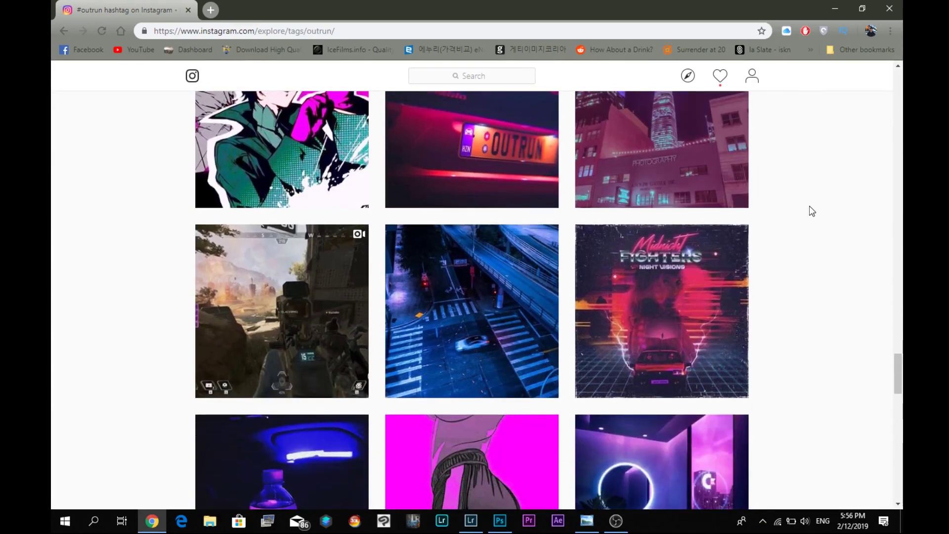
scroll(812, 204, "down", 3)
scroll(816, 215, "down", 2)
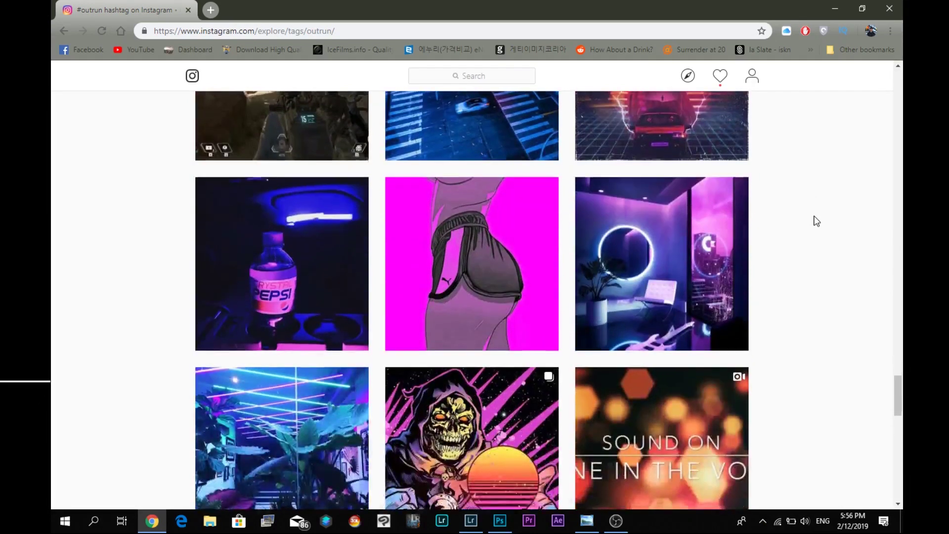
scroll(816, 243, "down", 1)
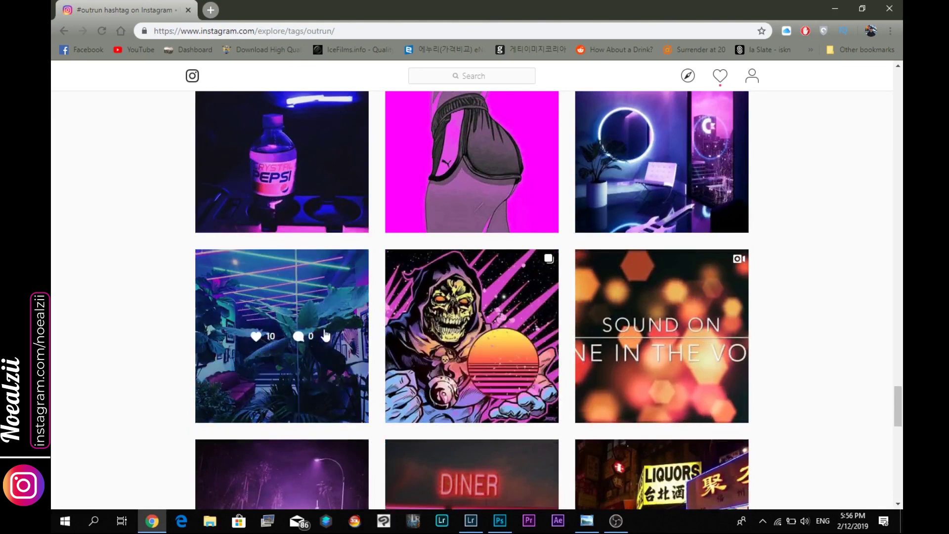
scroll(481, 342, "down", 2)
scroll(481, 310, "down", 1)
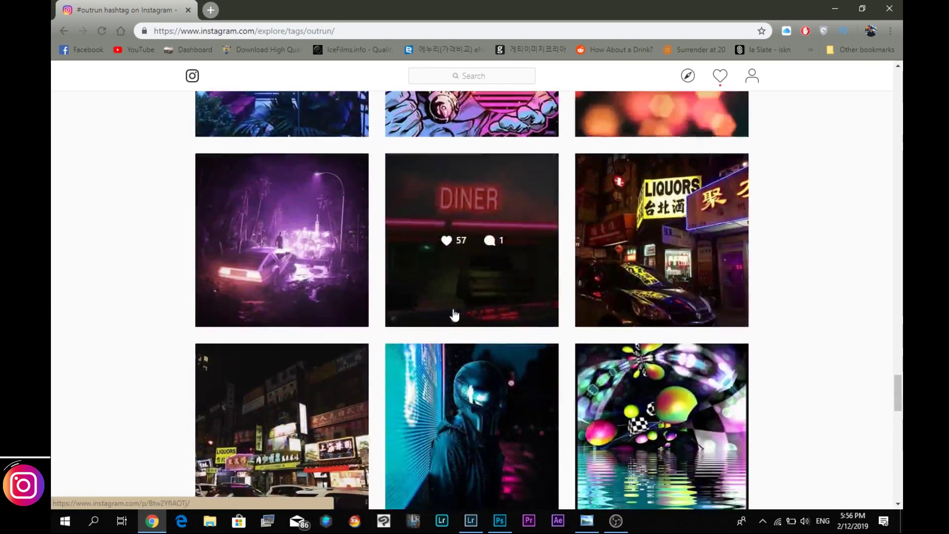
scroll(483, 297, "down", 1)
scroll(482, 285, "down", 1)
scroll(483, 275, "down", 1)
scroll(483, 273, "down", 2)
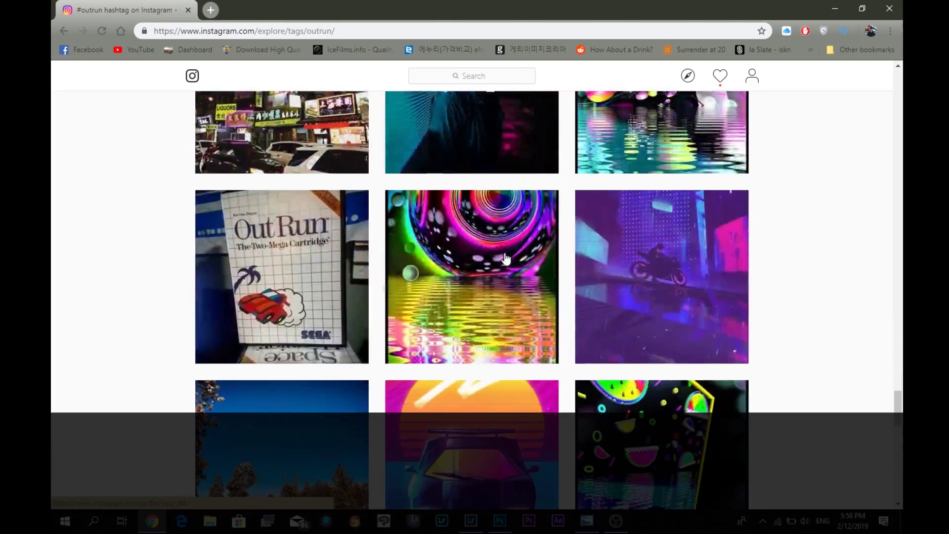
scroll(519, 255, "down", 1)
scroll(522, 250, "down", 1)
scroll(521, 250, "down", 1)
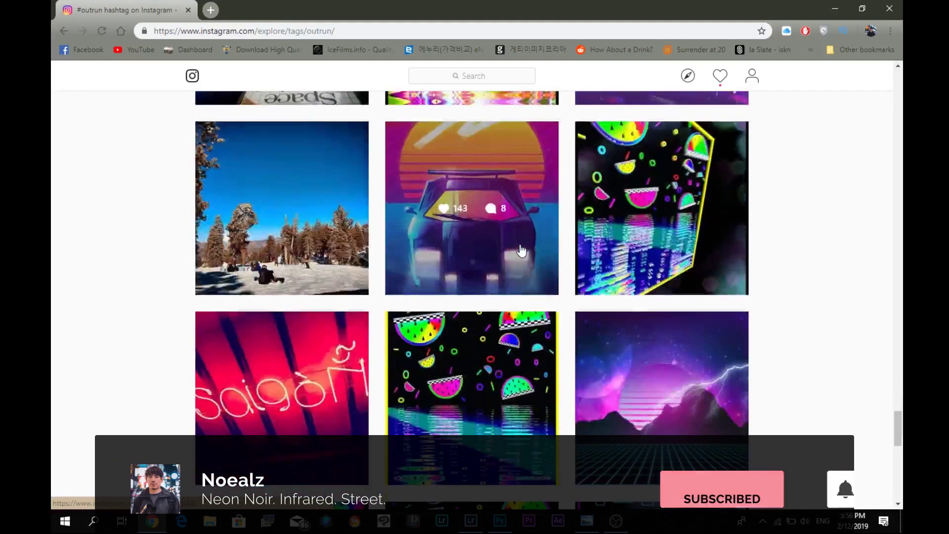
scroll(523, 245, "down", 2)
scroll(523, 243, "down", 1)
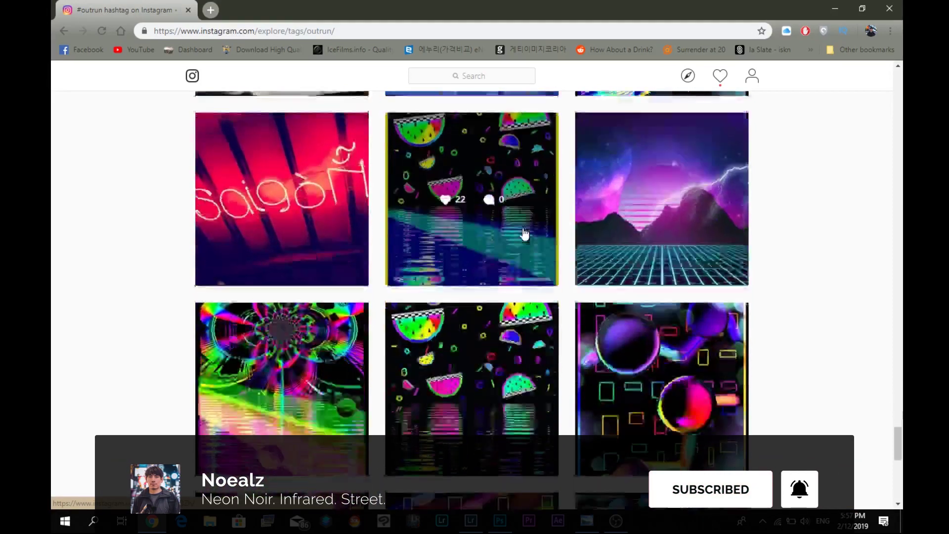
scroll(520, 239, "down", 2)
scroll(519, 234, "down", 2)
scroll(517, 232, "down", 2)
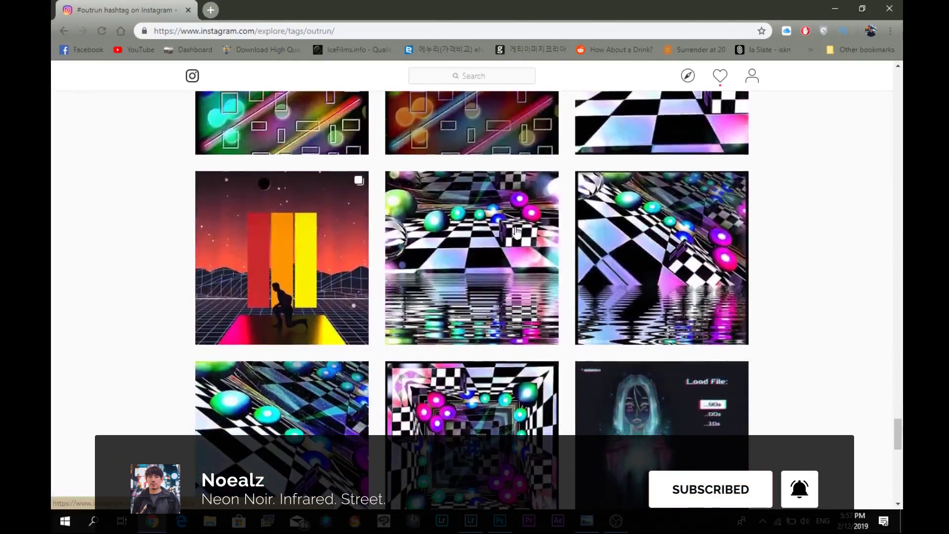
scroll(517, 232, "down", 2)
scroll(517, 232, "down", 1)
scroll(516, 232, "down", 1)
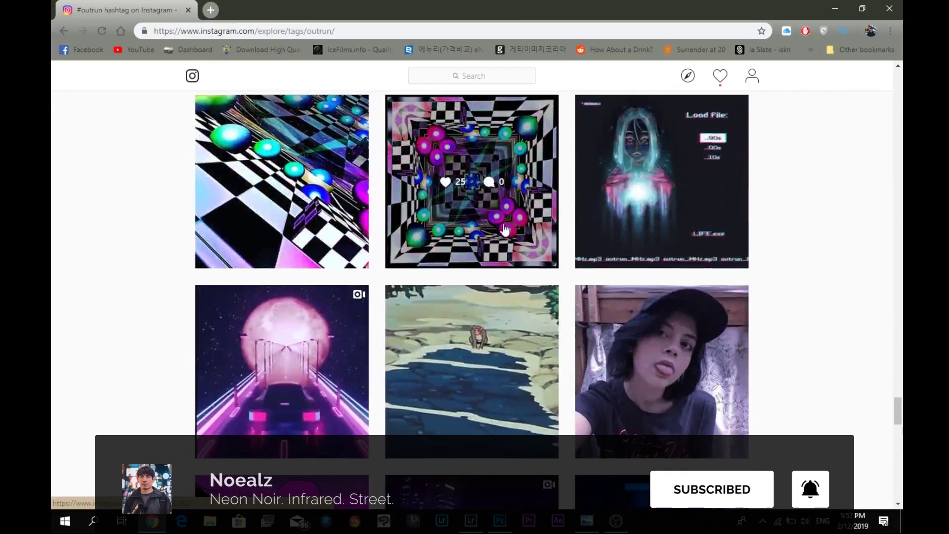
scroll(481, 248, "down", 2)
scroll(475, 245, "down", 1)
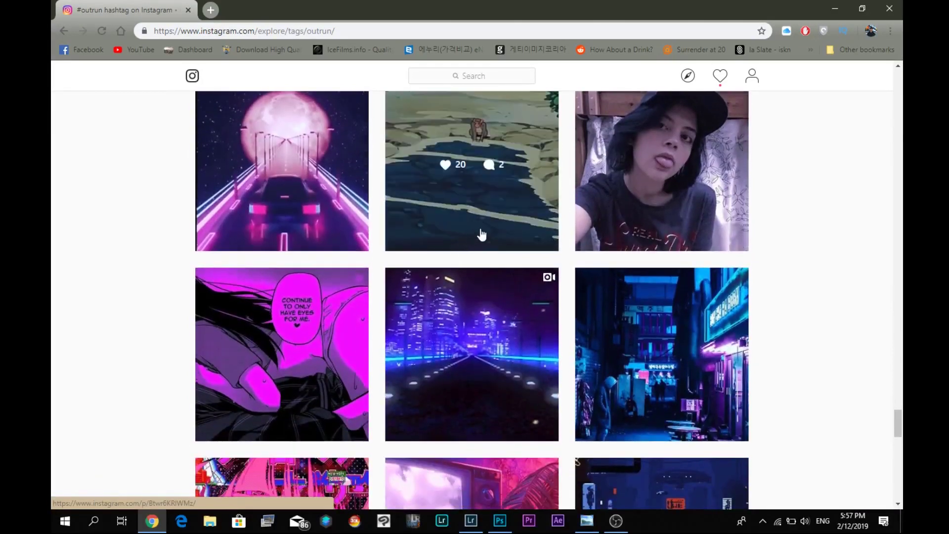
scroll(482, 234, "down", 3)
scroll(487, 230, "down", 2)
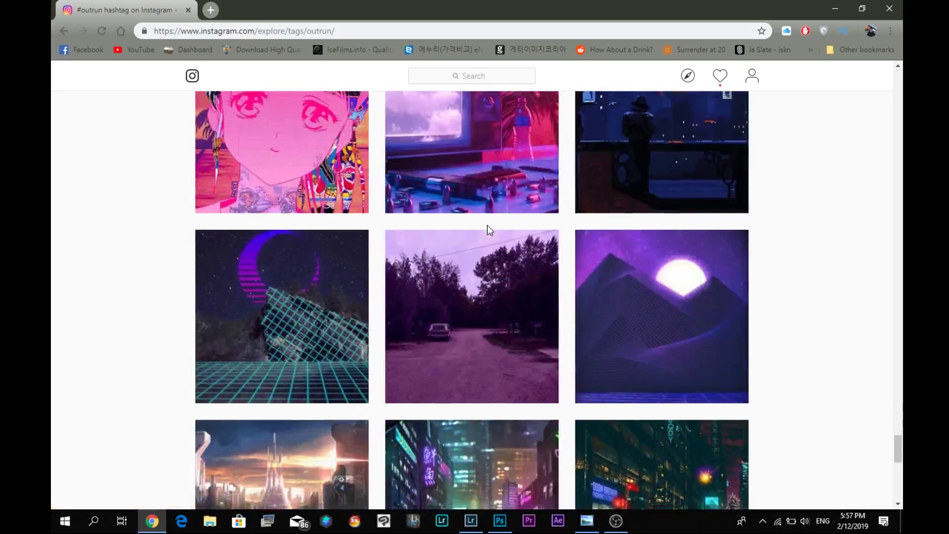
scroll(487, 230, "down", 2)
scroll(487, 229, "down", 1)
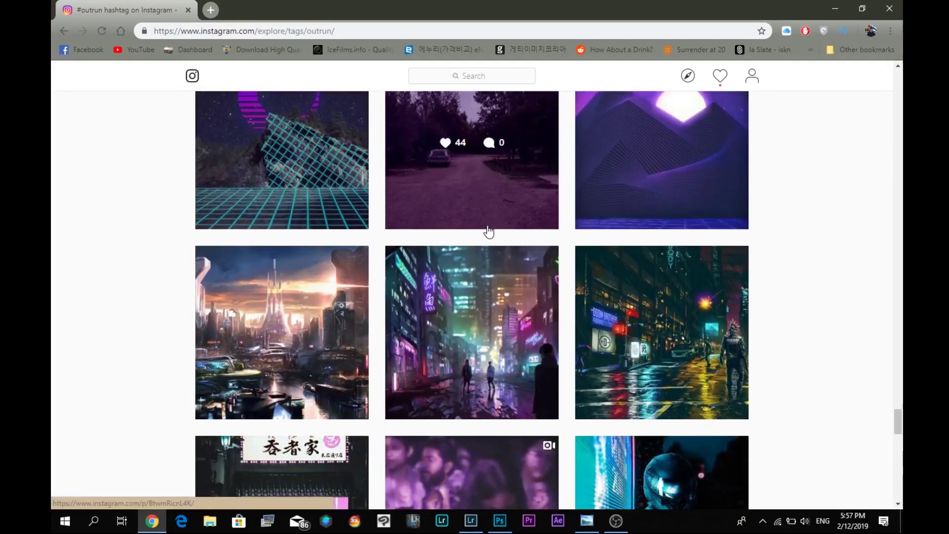
Step: After browsing #outrun posts for neon ideas, switch to Lightroom's Develop module
left_click(477, 520)
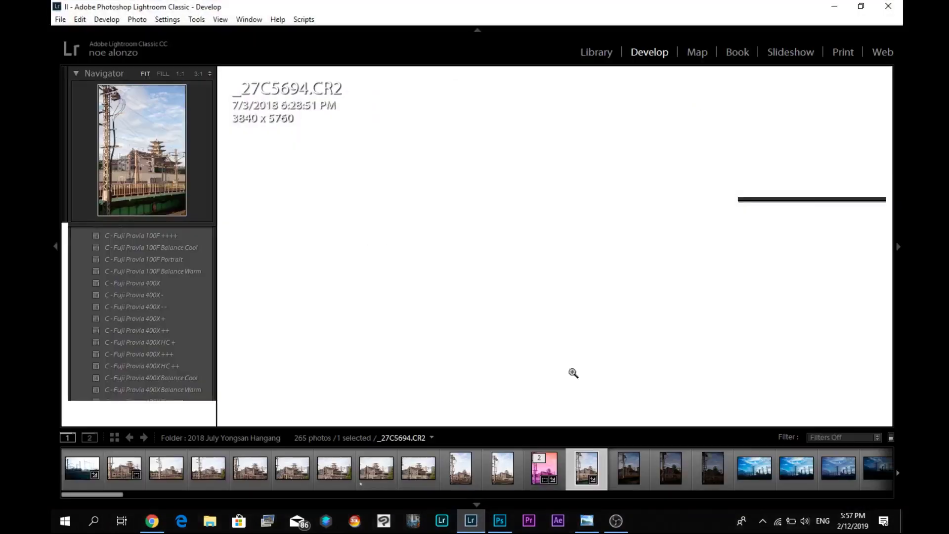
scroll(890, 218, "up", 2)
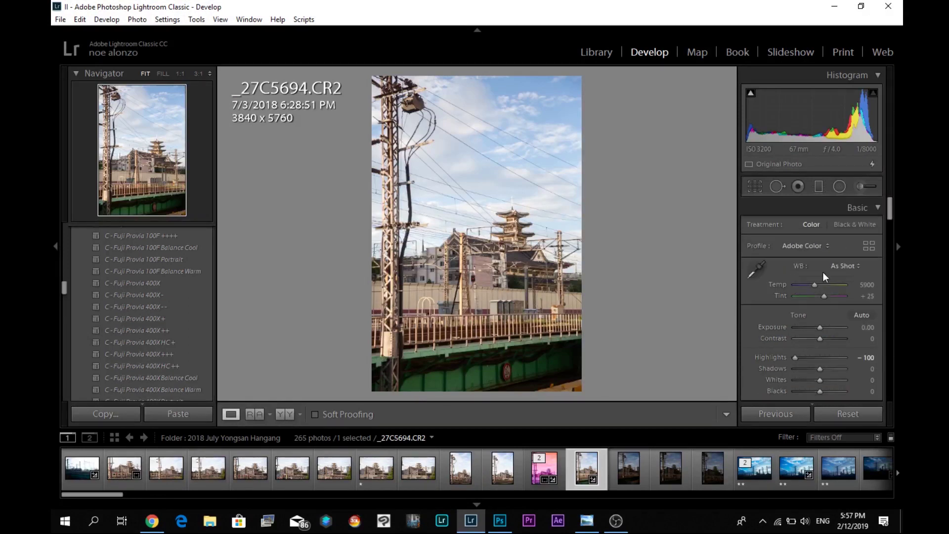
mouse_move(819, 285)
left_mouse_down()
mouse_move(853, 290)
mouse_move(845, 296)
left_mouse_up()
Step: Reset Temp and Tint, then preview and reset Red and Blue Primary Hue shifts
double_click(776, 285)
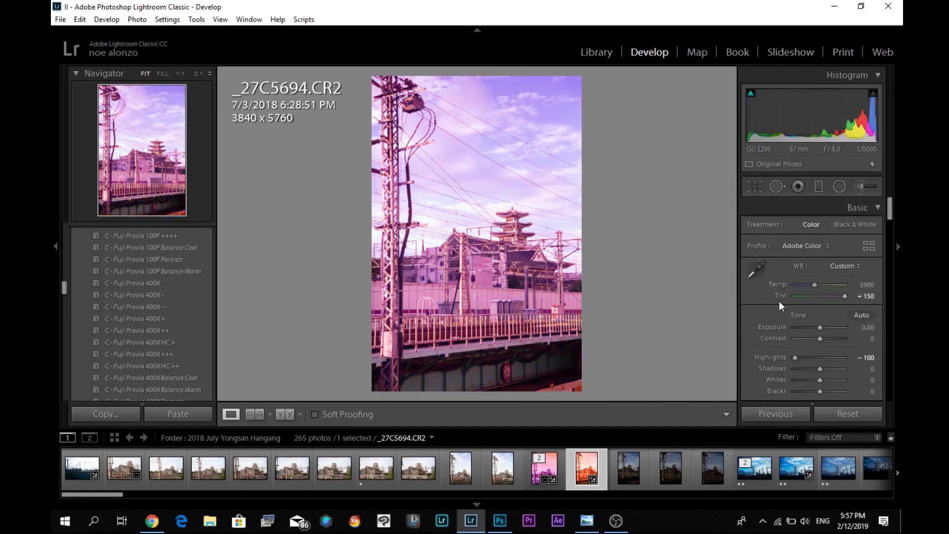
double_click(778, 294)
scroll(888, 257, "down", 5)
scroll(890, 272, "down", 3)
left_click_drag(890, 271, 887, 378)
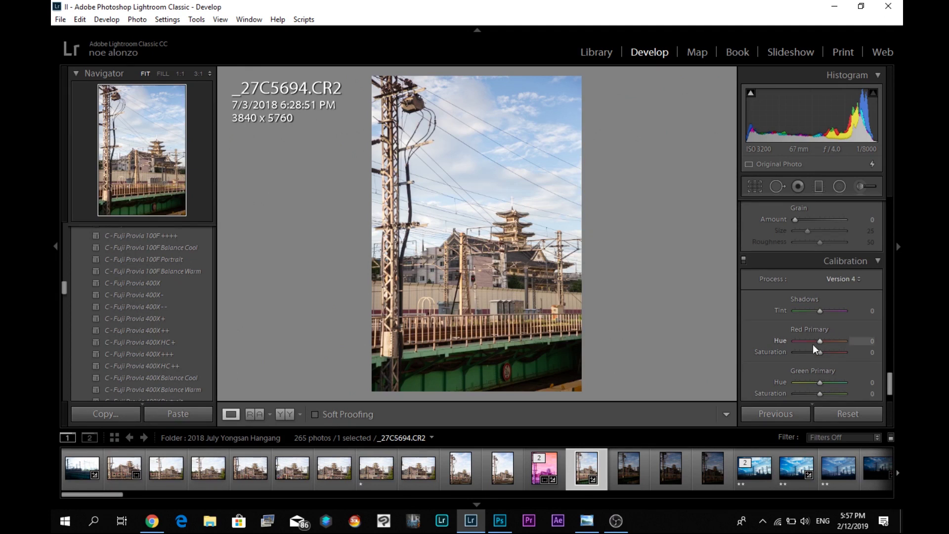
left_click_drag(805, 342, 789, 342)
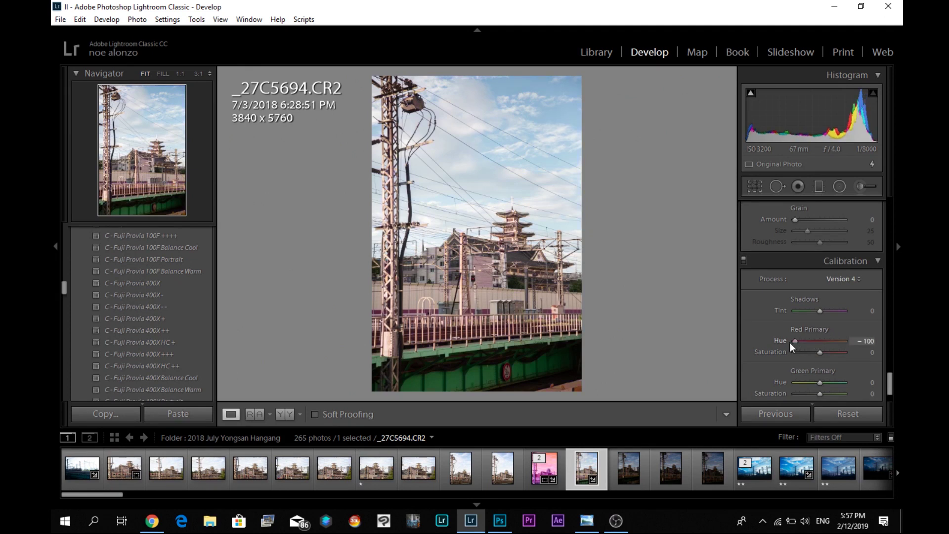
double_click(787, 338)
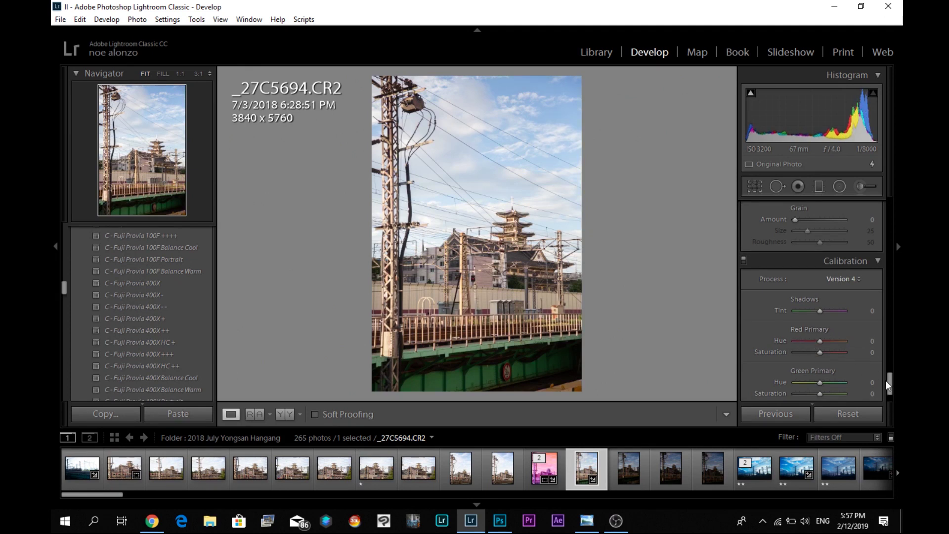
left_click_drag(887, 380, 890, 386)
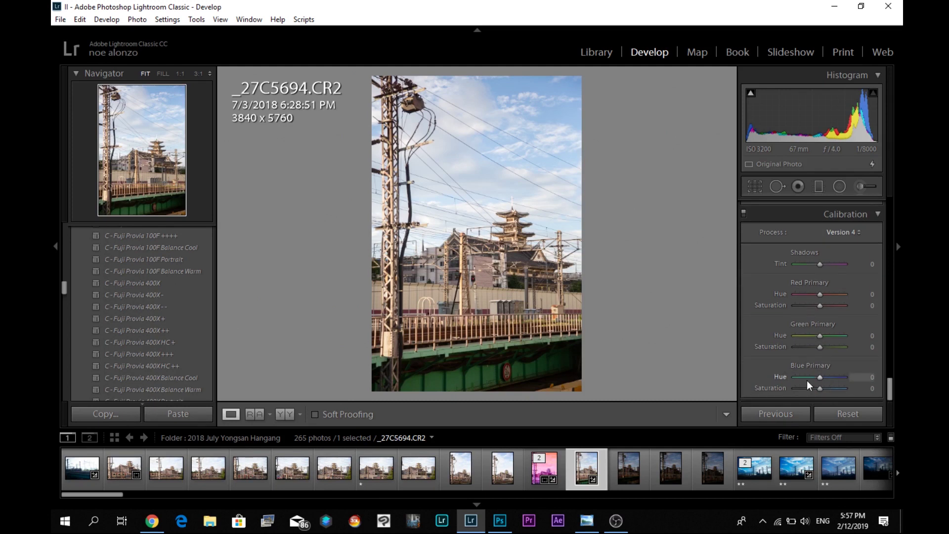
left_click_drag(807, 379, 794, 376)
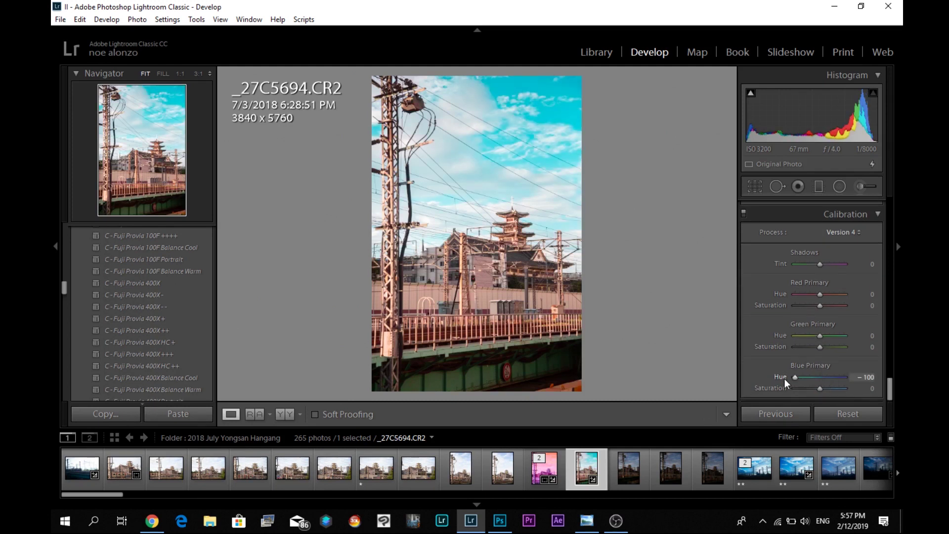
double_click(784, 379)
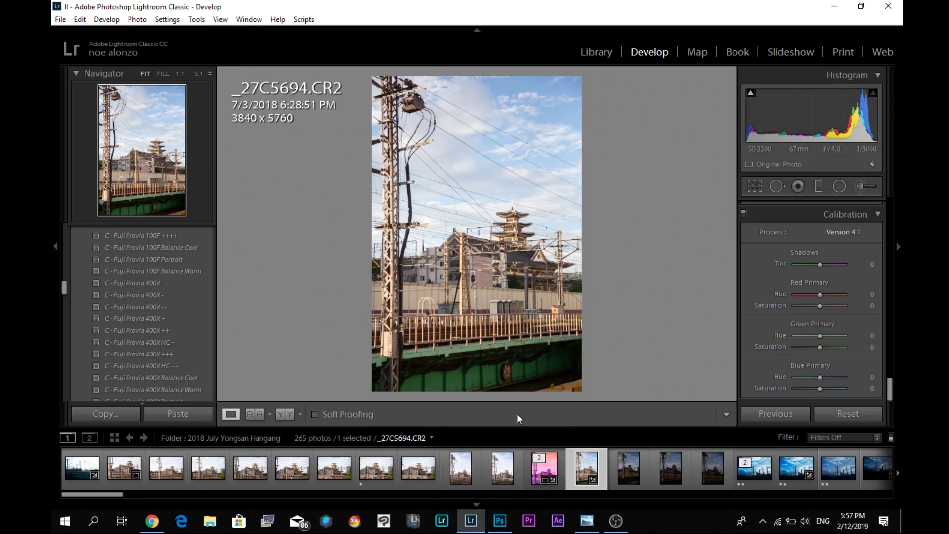
mouse_move(500, 520)
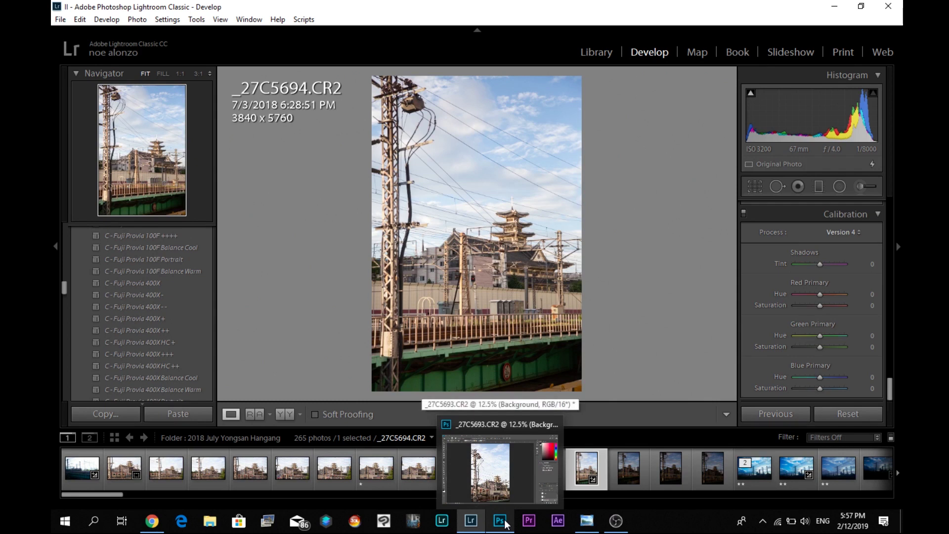
left_click(507, 525)
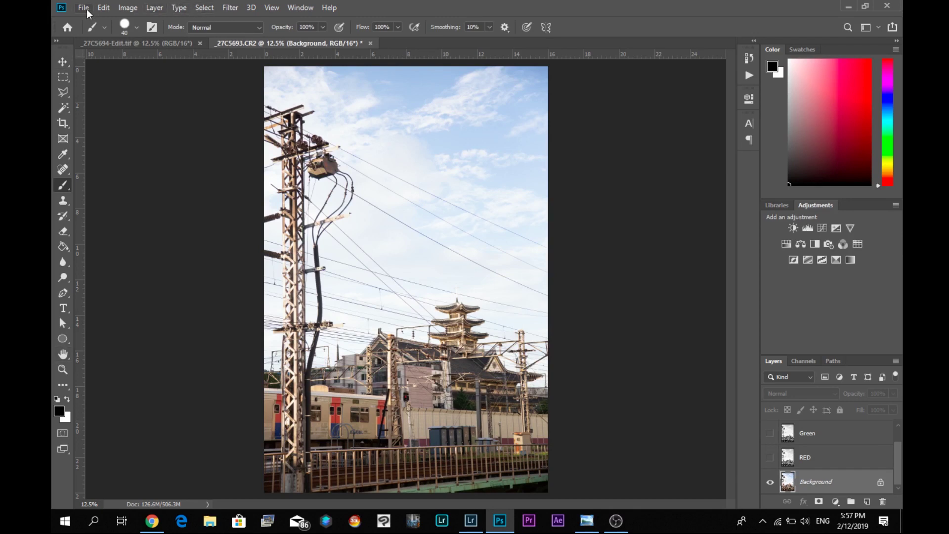
left_click(128, 10)
mouse_move(146, 39)
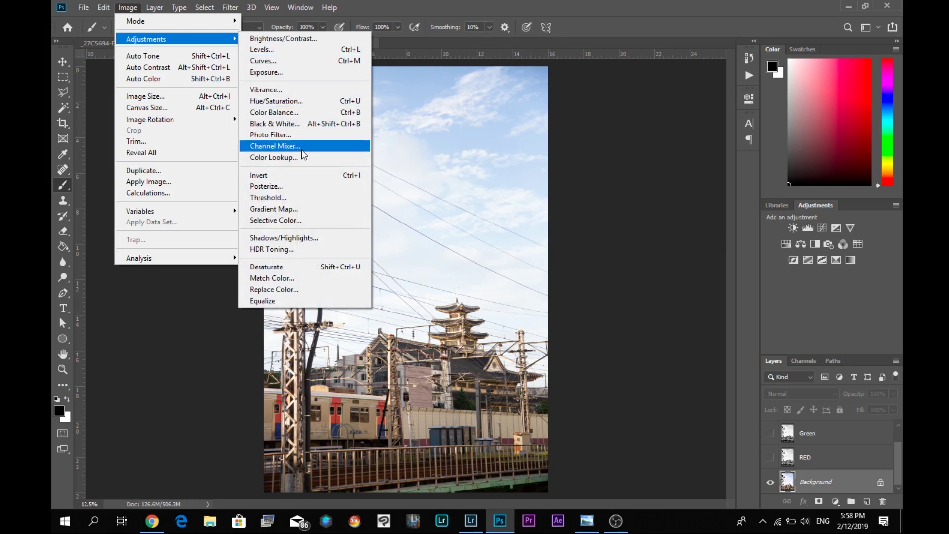
left_click(304, 147)
left_click_drag(710, 133, 165, 44)
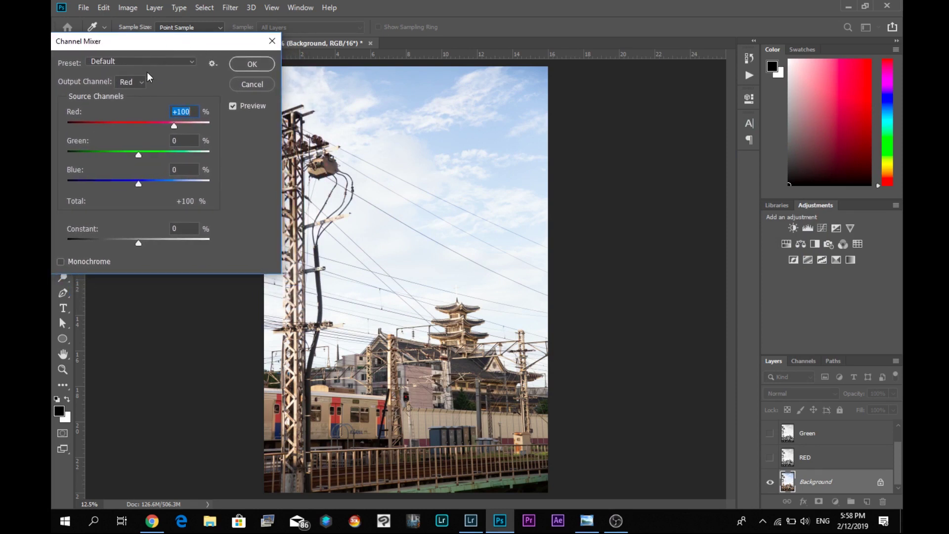
left_click(137, 82)
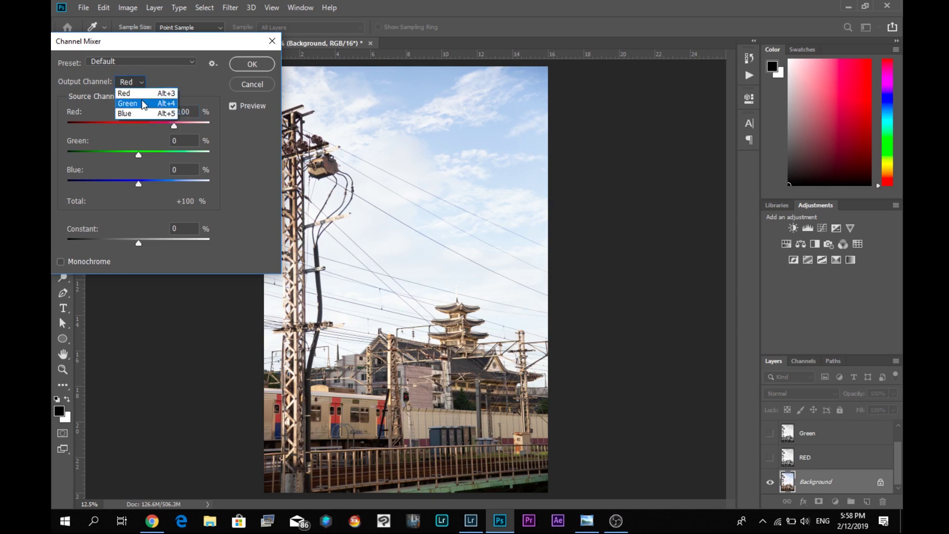
left_click(141, 103)
left_click(142, 85)
left_click(137, 114)
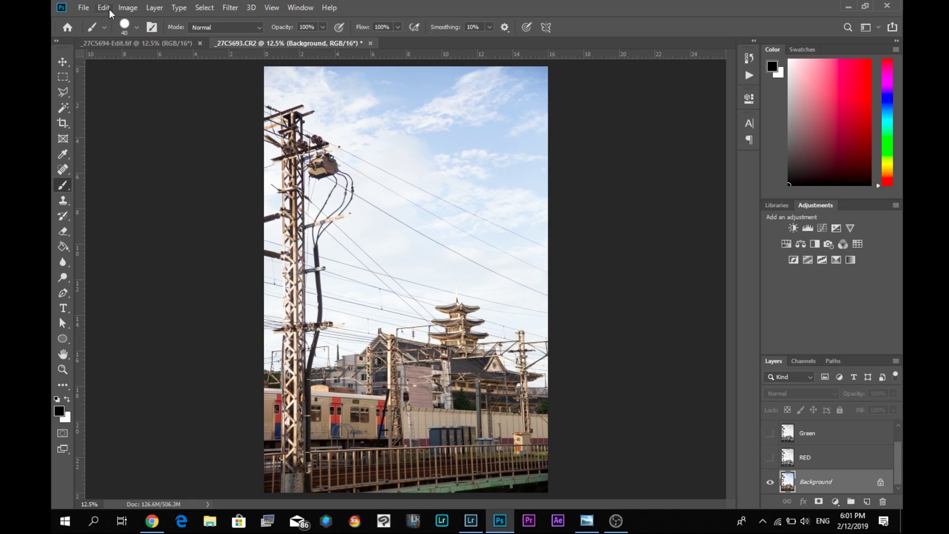
Step: Open Image > Adjustments > Channel Mixer and look through the output channels, ending on Red
left_click(131, 10)
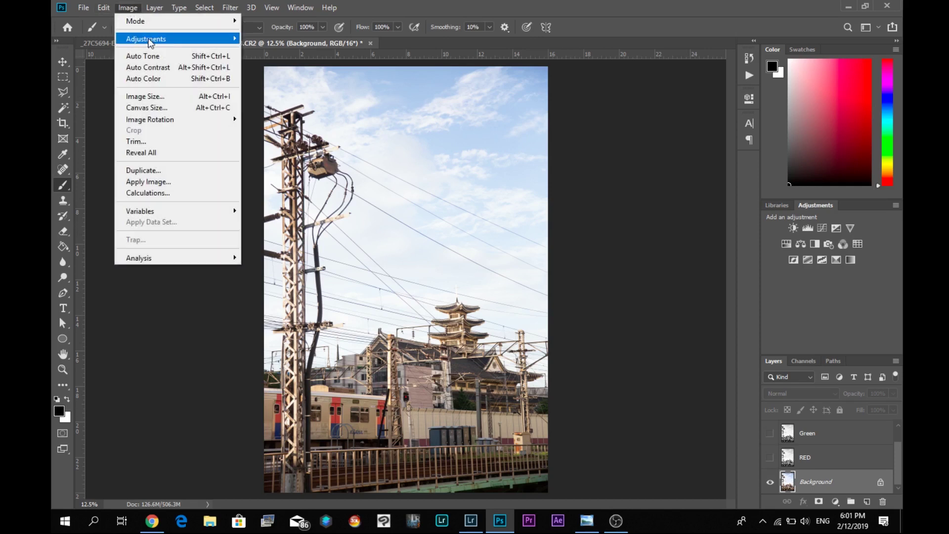
mouse_move(146, 39)
left_click(280, 146)
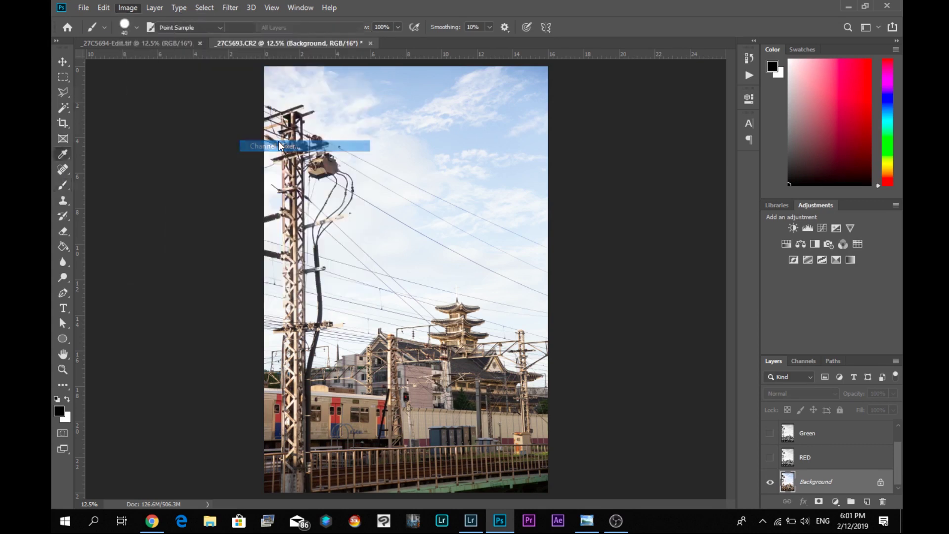
left_click(160, 83)
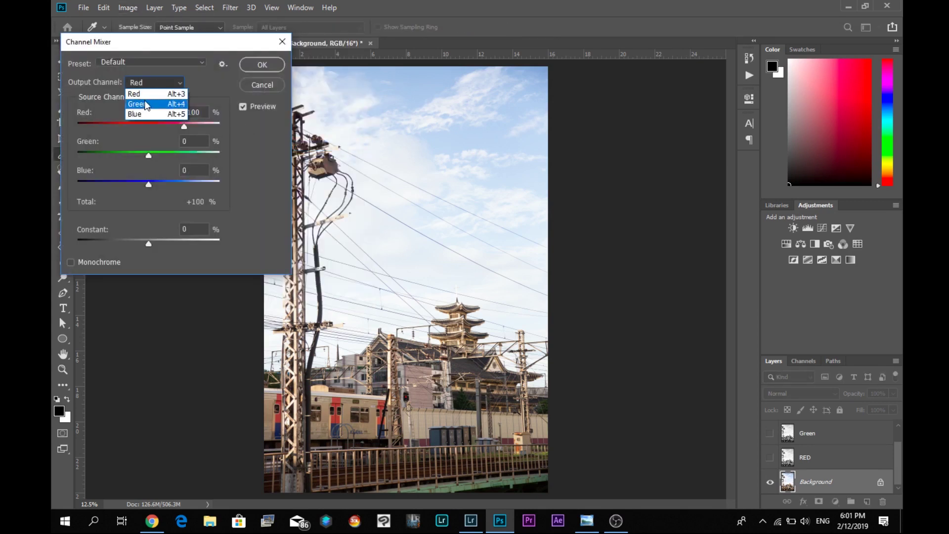
left_click(138, 104)
left_click(152, 83)
left_click(145, 115)
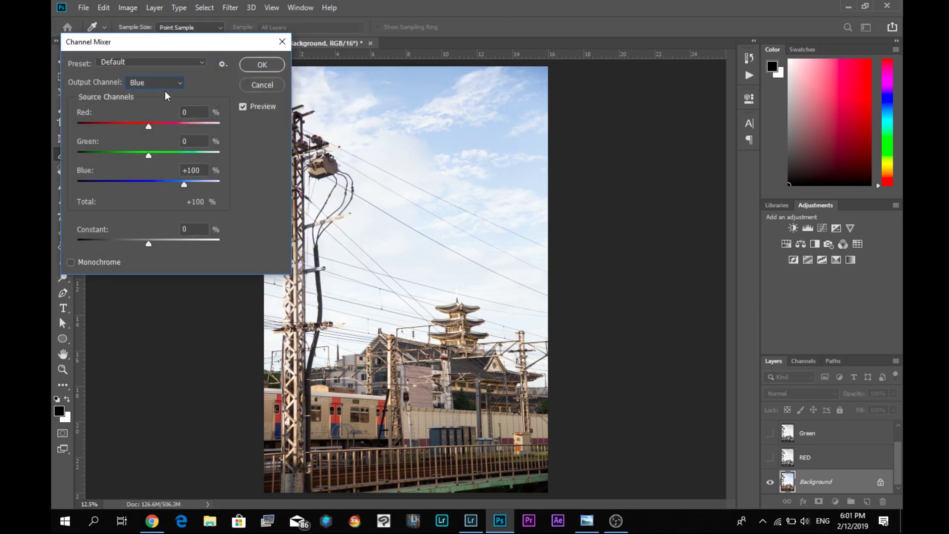
left_click(159, 82)
key("Escape")
key("Up")
key("Up")
Step: Test Red output at red -42 with more green, then reset to Red +100, Green 0, Blue 0
left_click_drag(183, 125, 134, 125)
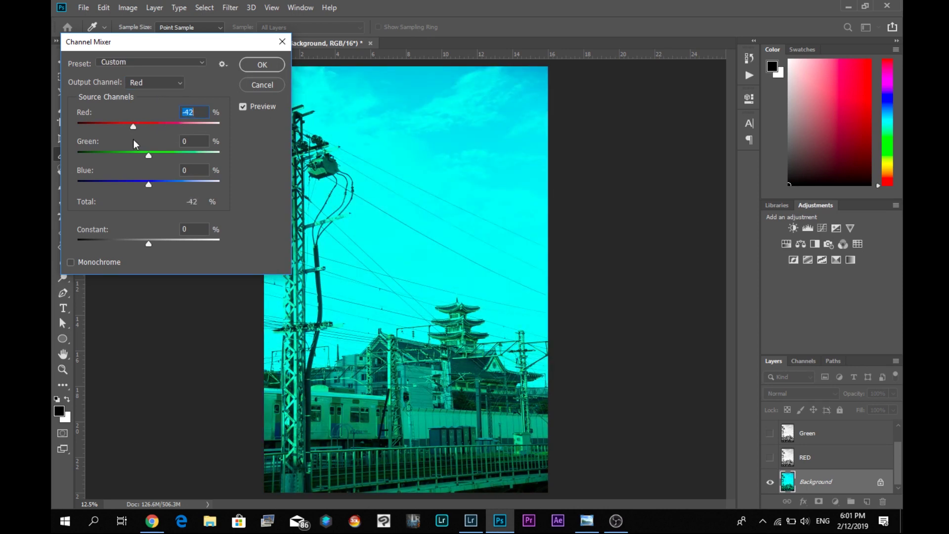
left_click_drag(149, 155, 149, 183)
type("-42")
left_click(159, 109)
type("100")
left_click(199, 141)
type("0")
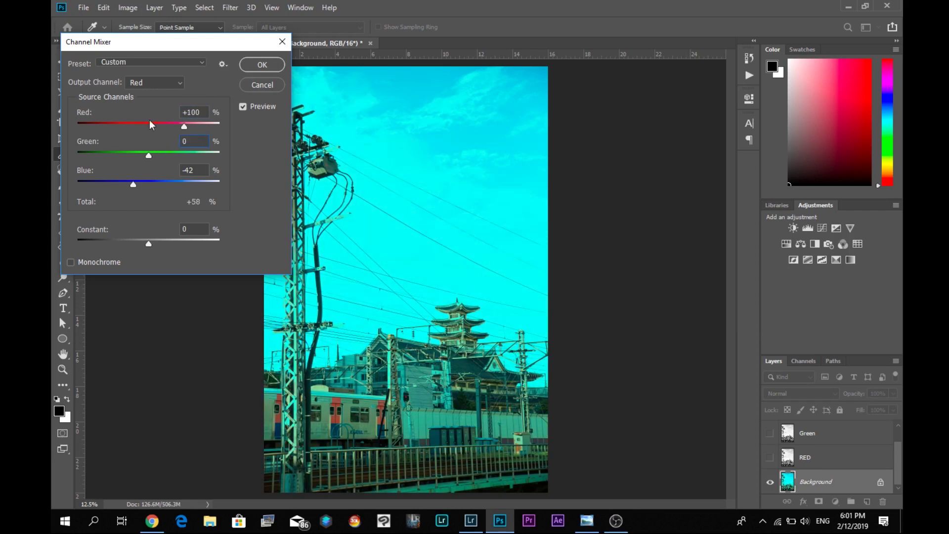
left_click(197, 171)
type("0")
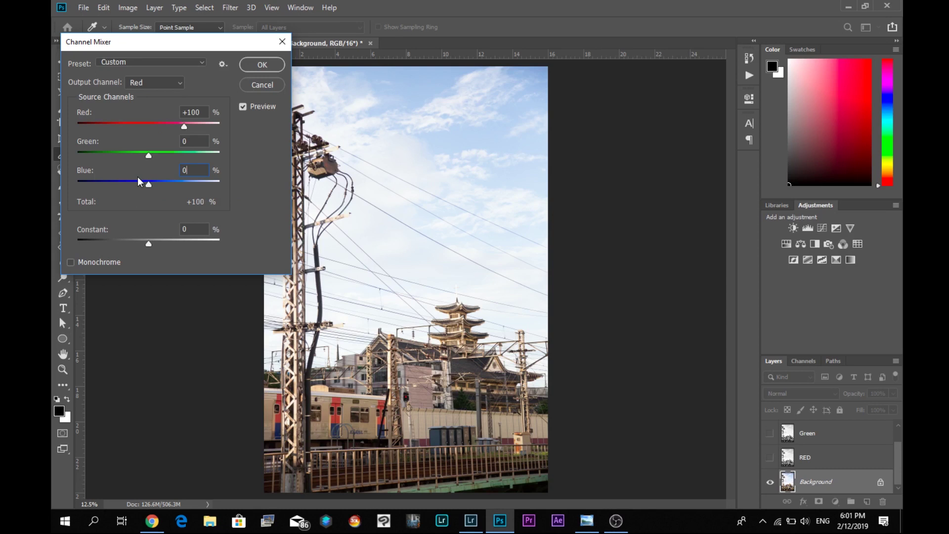
Step: Check the Green and Blue output mixes, then go back to Red output's red amount
left_click(164, 83)
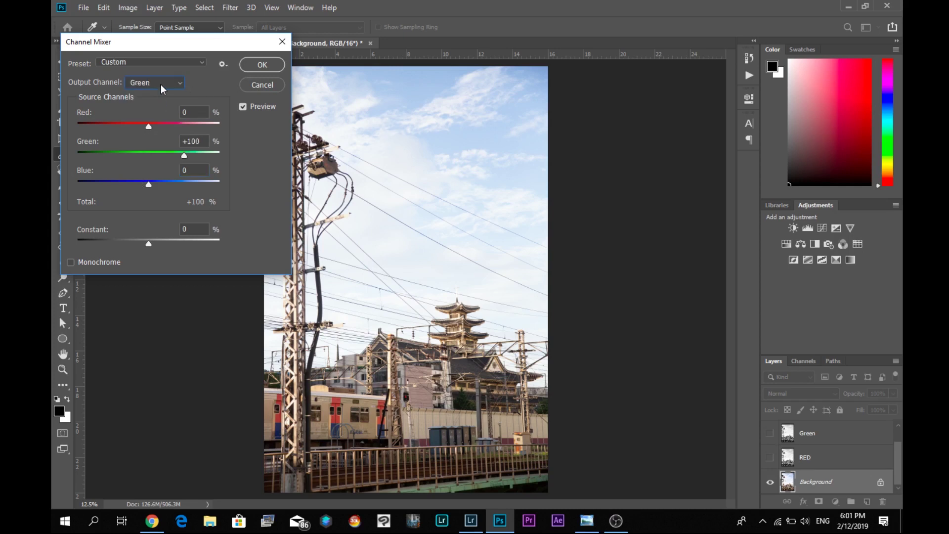
left_click(161, 89)
left_click(152, 114)
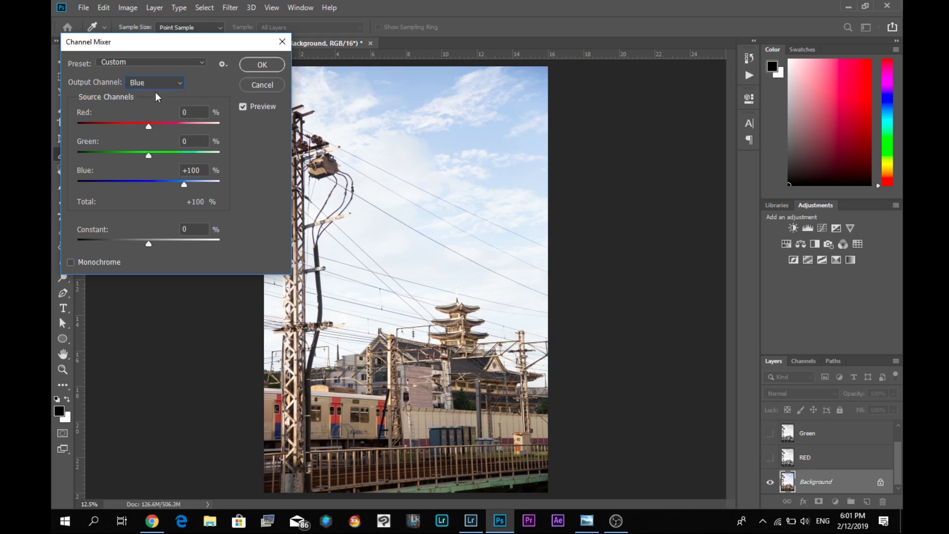
left_click(158, 83)
left_click(152, 91)
left_click_drag(205, 112, 170, 110)
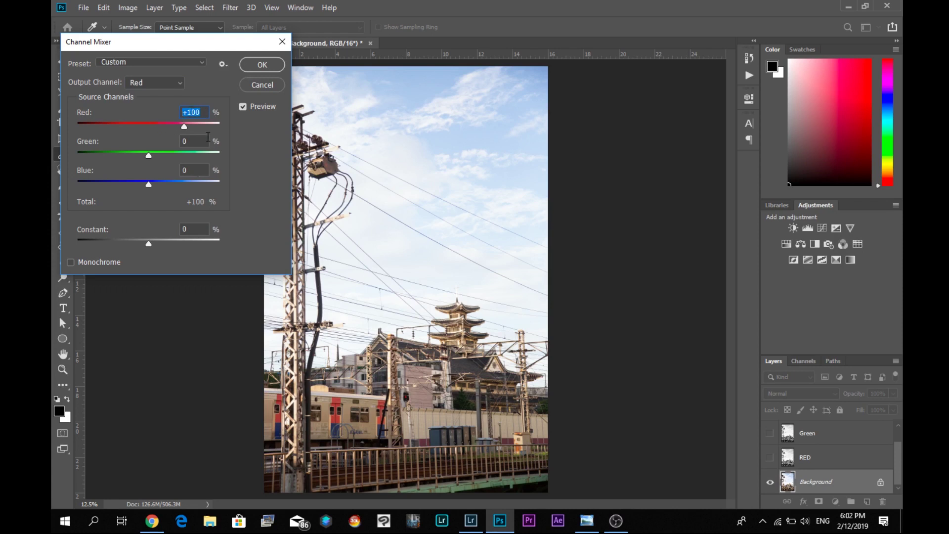
type("0")
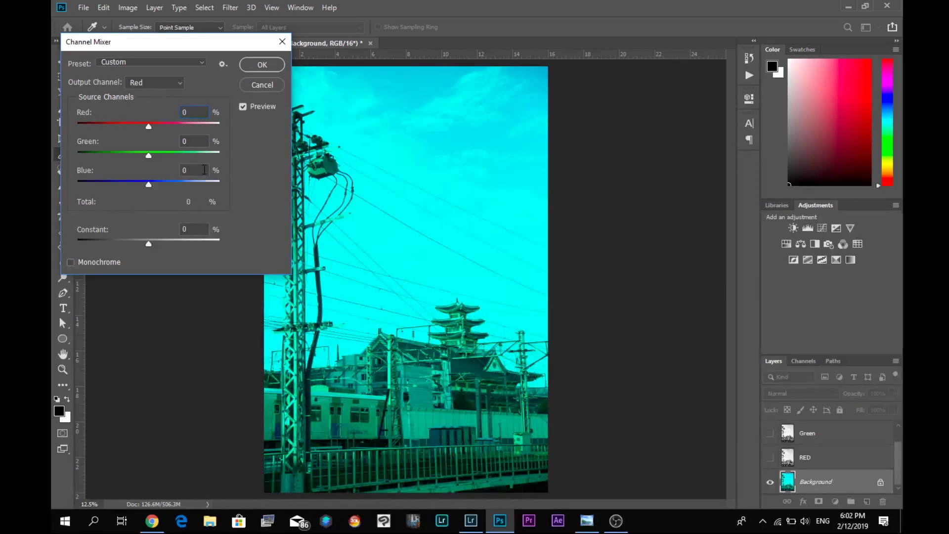
Step: Give Red output Blue 100, and set the Blue output's blue amount for the swap
left_click(178, 169)
type("100")
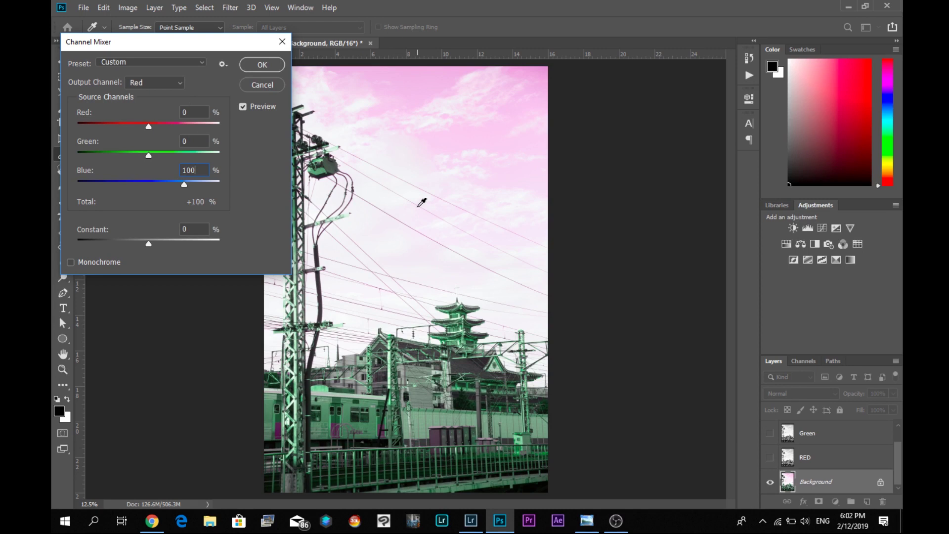
left_click(154, 83)
left_click(152, 113)
left_click(190, 170)
type("0")
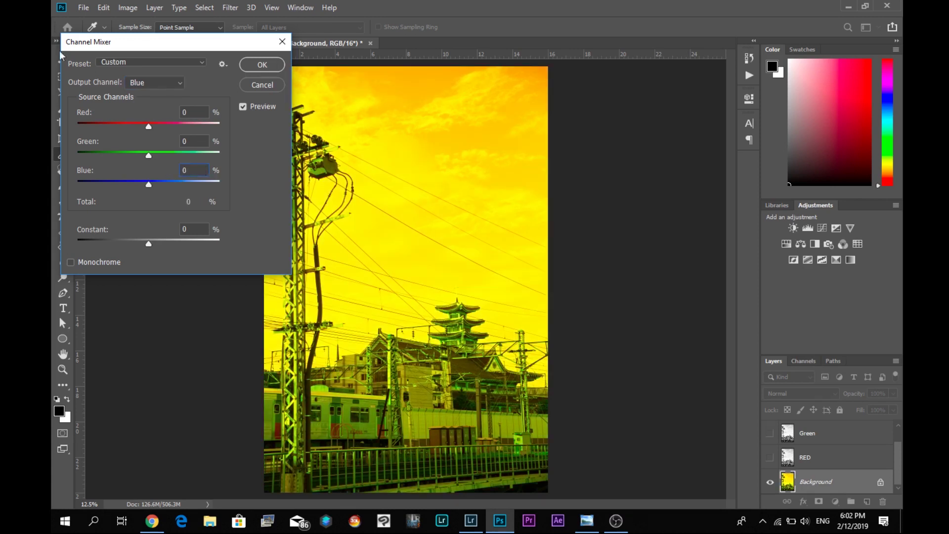
type("1")
type("00")
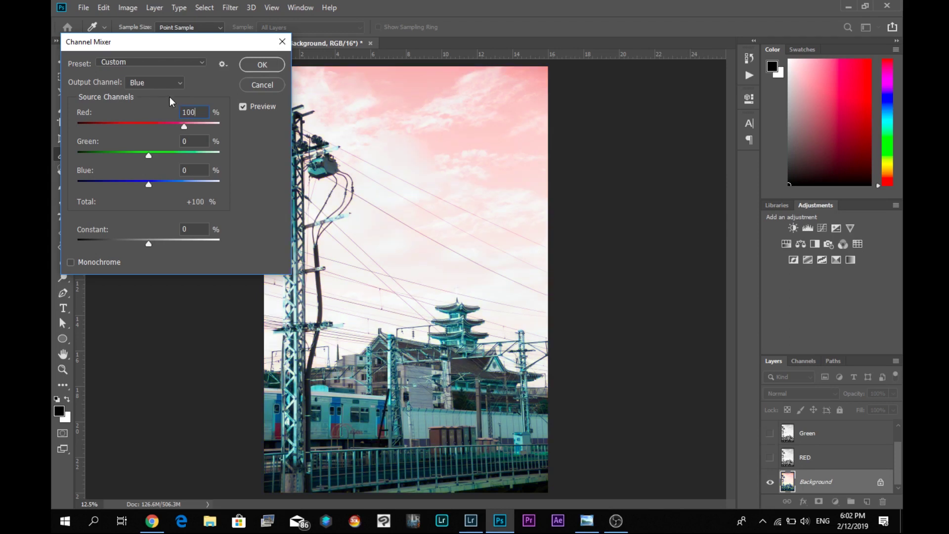
Step: Review the new Red output mix and the Green output mix
left_click(176, 84)
left_click(176, 83)
left_click(137, 105)
left_click(172, 83)
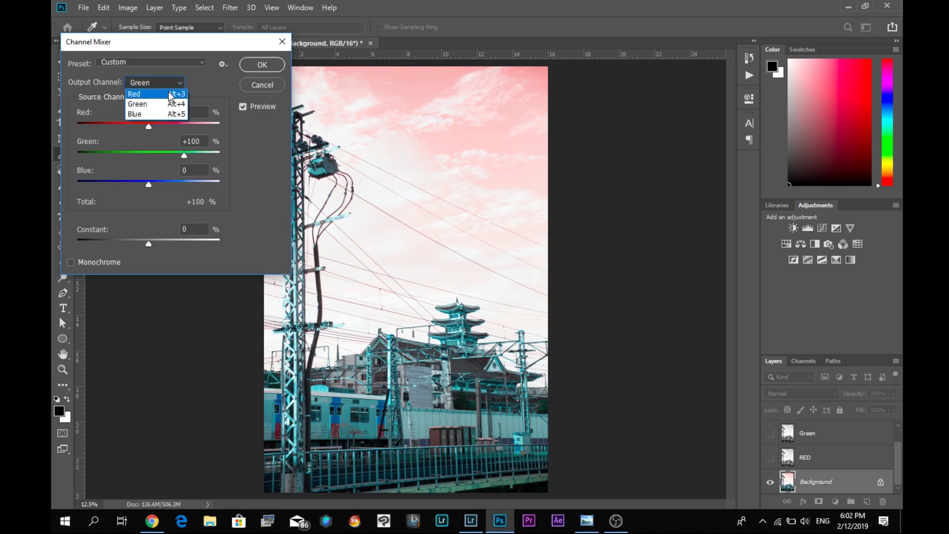
Step: Return to the Red output channel, which uses Red 0 and Blue +100
left_click(170, 94)
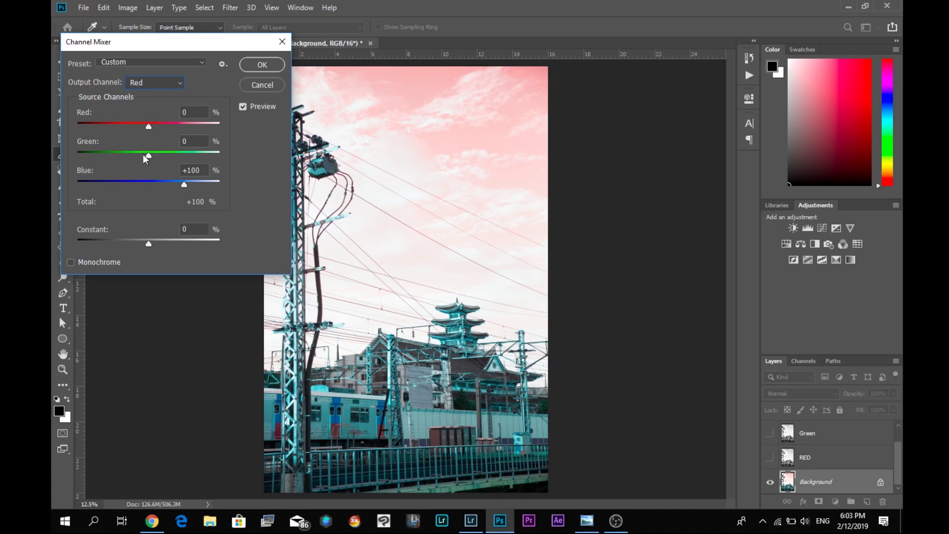
Step: Nudge the green, blue and red contributions toward a pinker mix, then return to Red output with Alt+3
left_click_drag(146, 154, 154, 153)
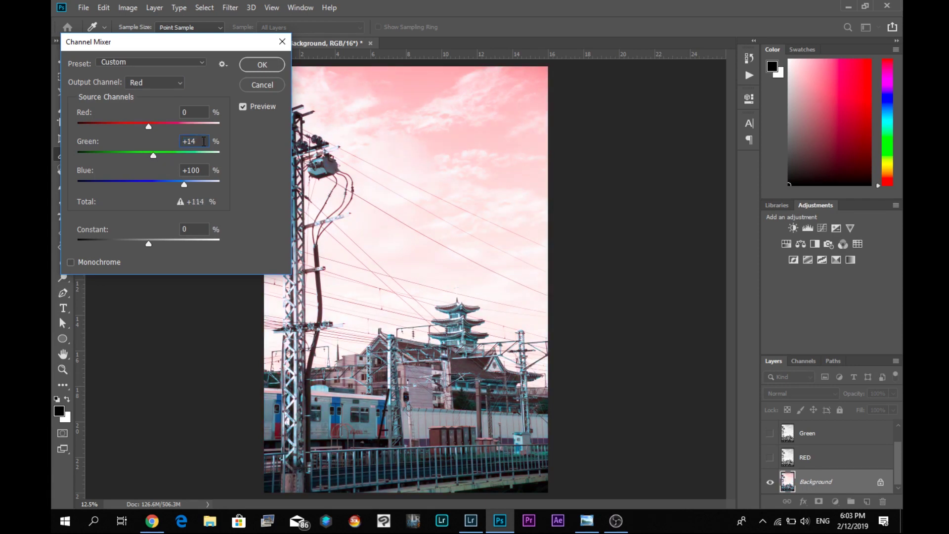
type("10")
left_click(169, 82)
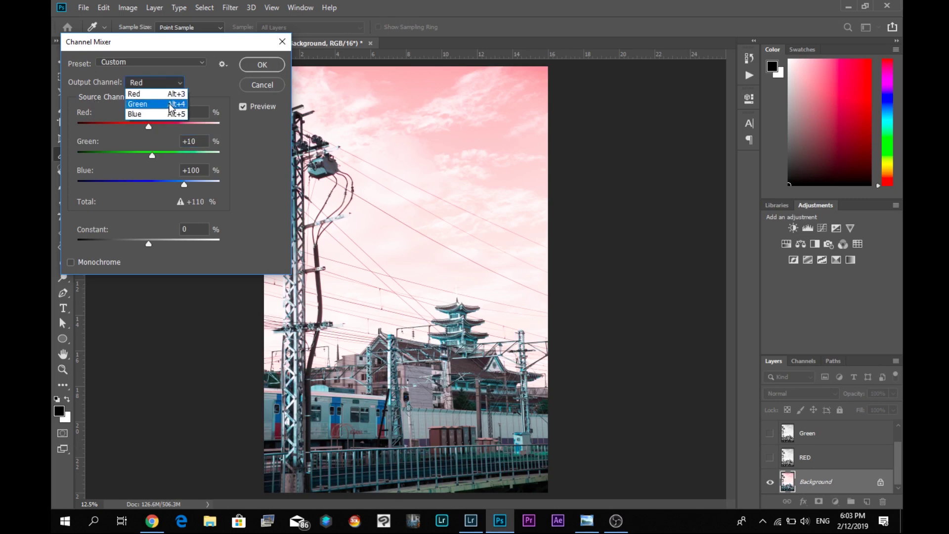
left_click(163, 105)
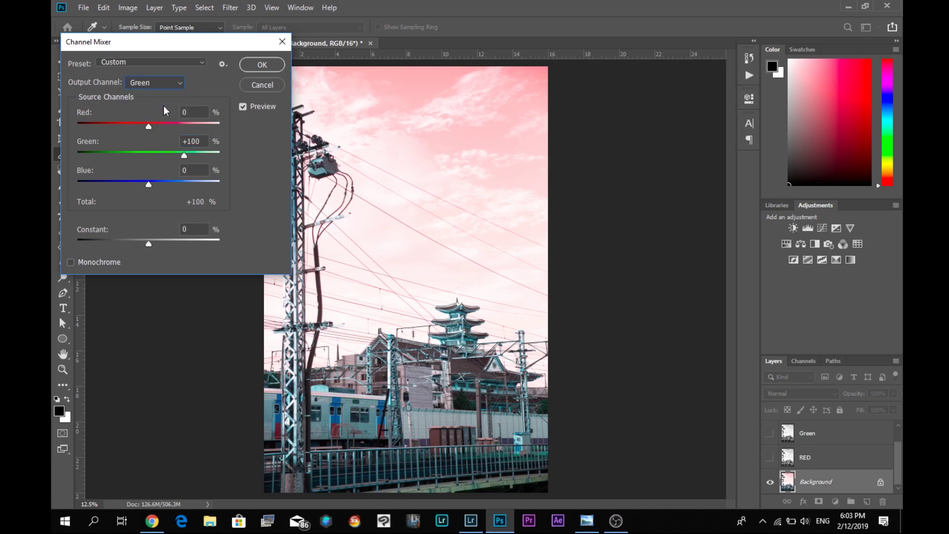
left_click_drag(151, 182, 140, 183)
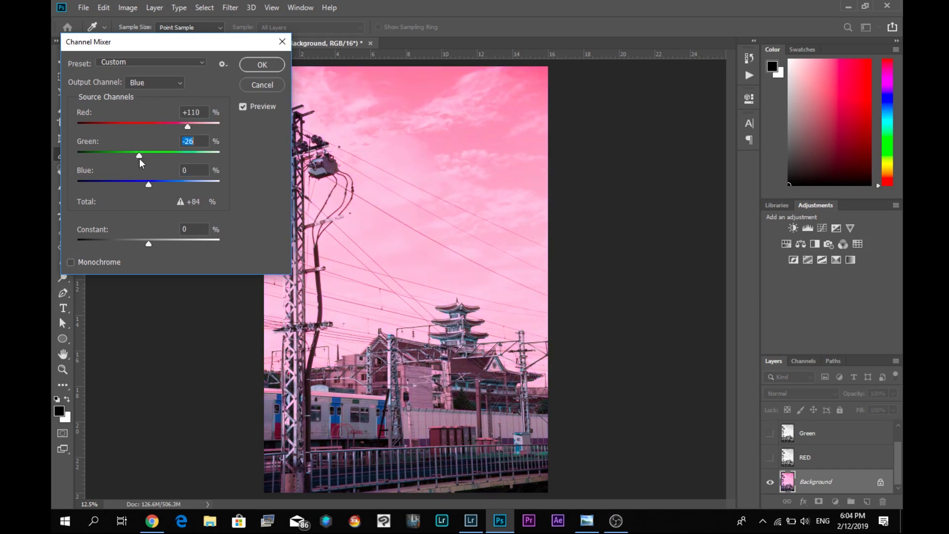
left_click_drag(140, 158, 155, 185)
left_click_drag(187, 125, 182, 128)
left_click_drag(155, 182, 158, 183)
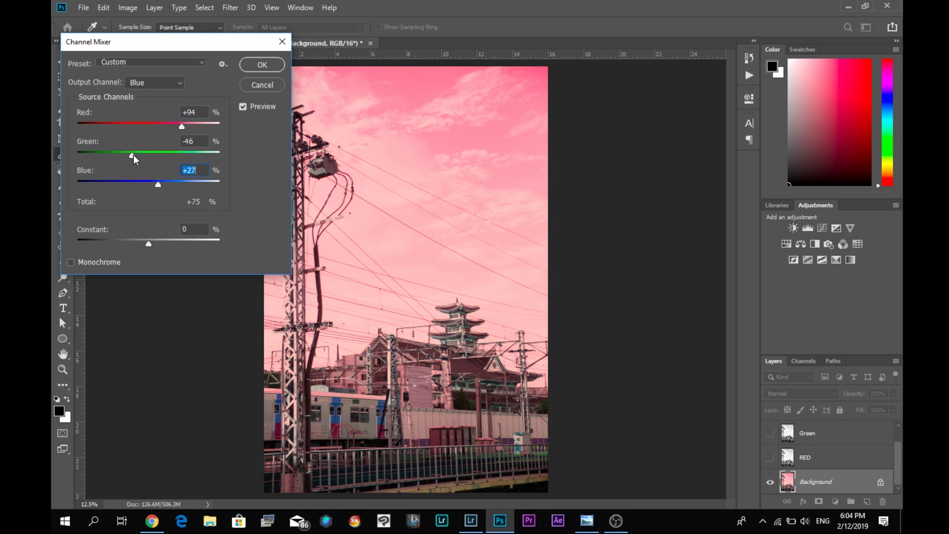
key("alt+3")
left_click(145, 125)
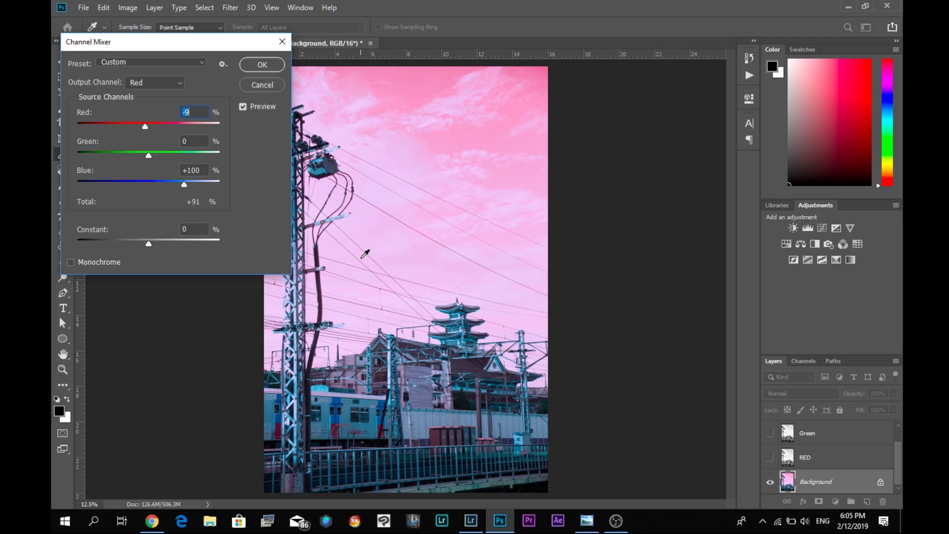
type("-10")
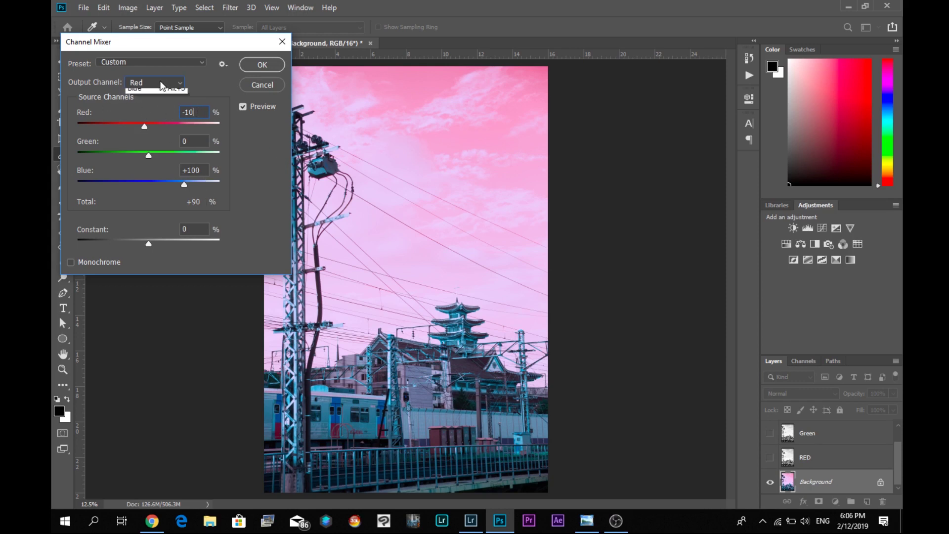
Step: Check Green output (+90 green, -10 blue) and Blue output, then apply the Channel Mixer
left_click(159, 81)
left_click(151, 99)
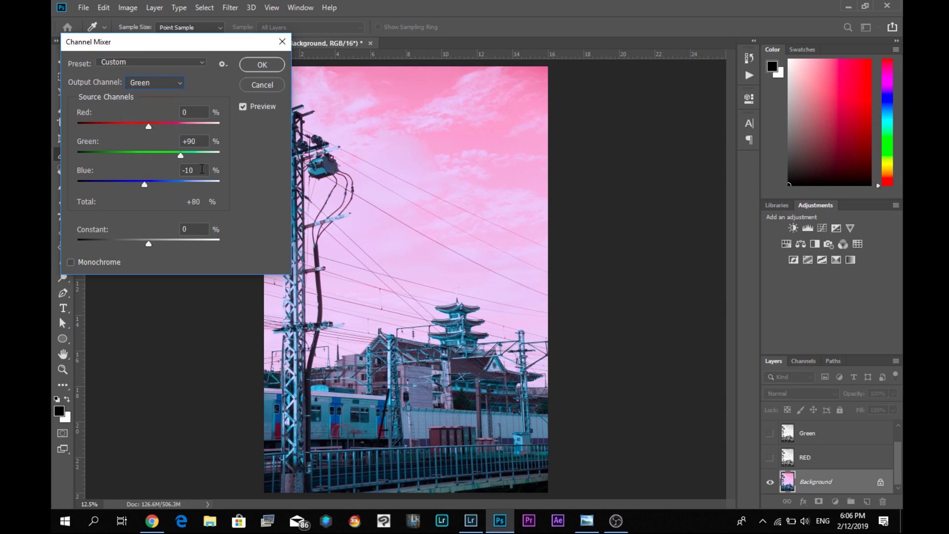
left_click(170, 88)
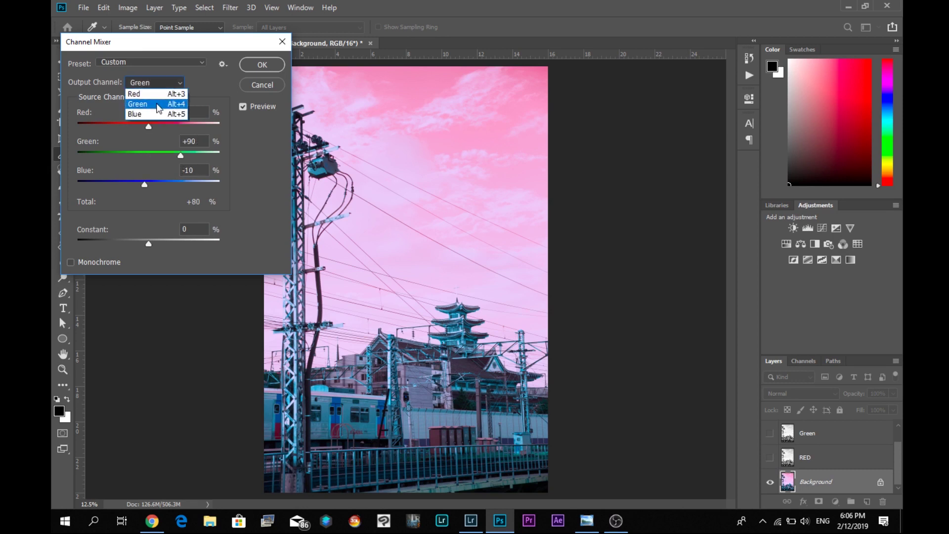
left_click(163, 110)
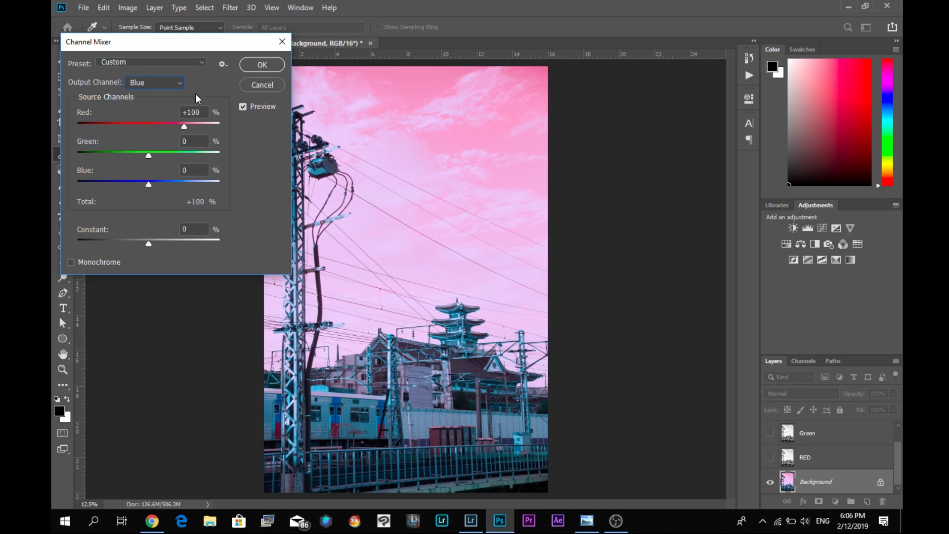
left_click(260, 66)
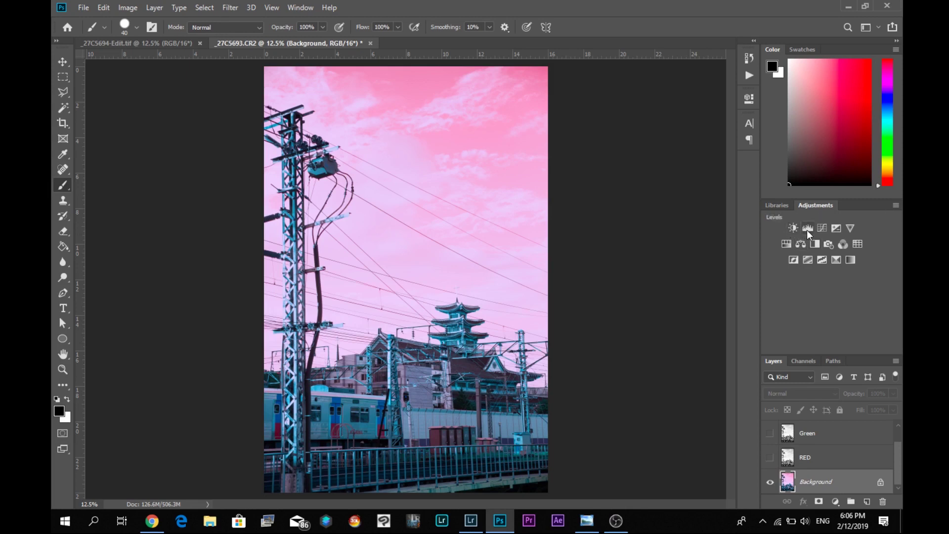
Step: Add a Brightness/Contrast adjustment layer with Contrast set to 16
left_click(793, 229)
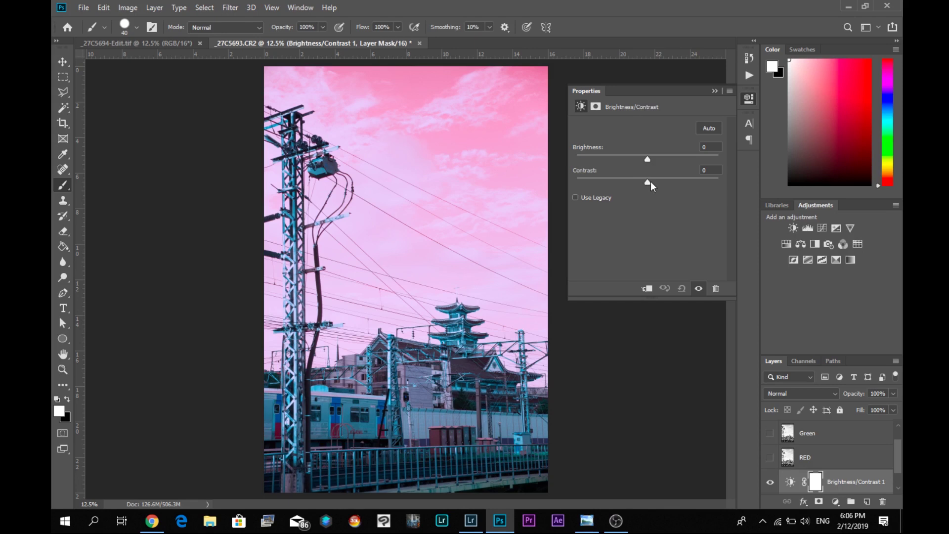
left_click_drag(650, 183, 659, 184)
Step: Add a Vibrance adjustment layer with Vibrance +50 and Saturation +15
left_click(851, 229)
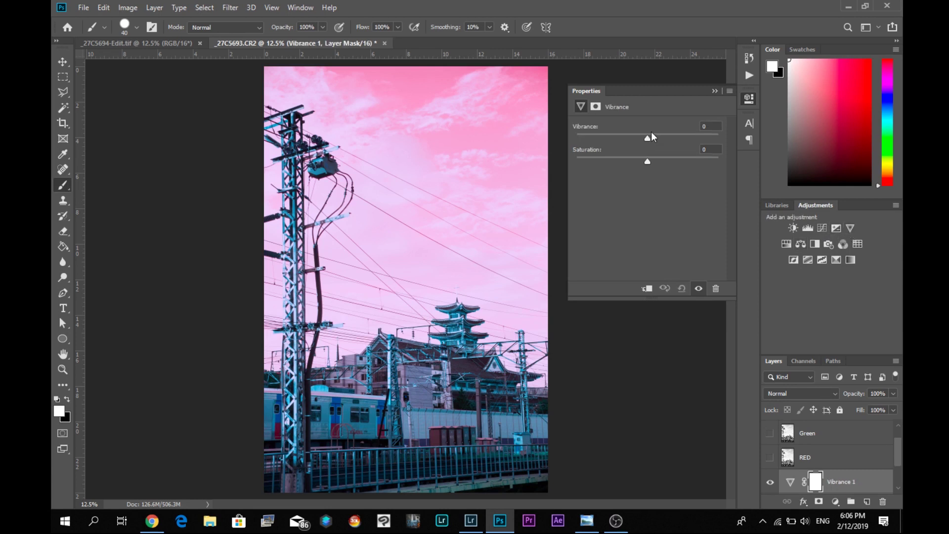
left_click_drag(648, 138, 659, 139)
left_click_drag(647, 159, 658, 160)
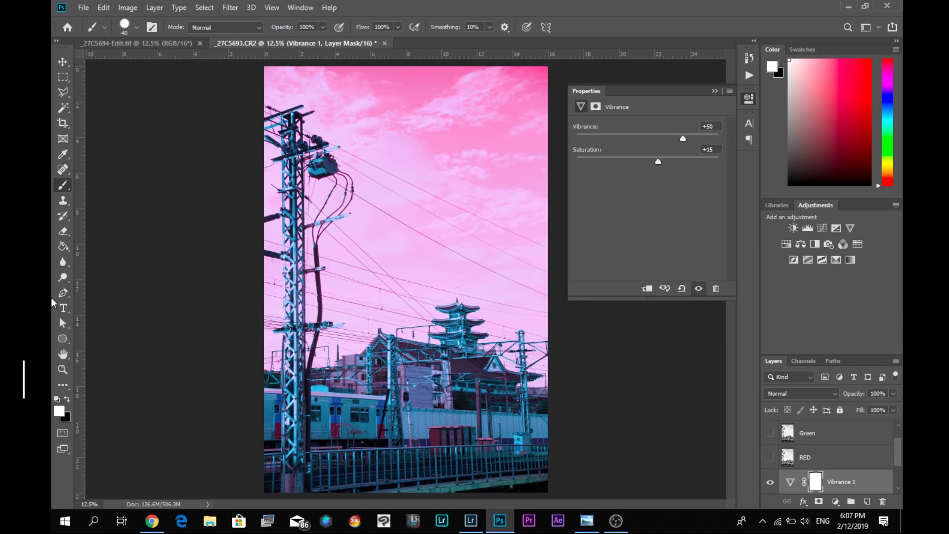
Step: Switch to Chrome showing Instagram's #outrun hashtag grid
left_click(151, 521)
scroll(482, 349, "down", 1)
scroll(483, 348, "down", 4)
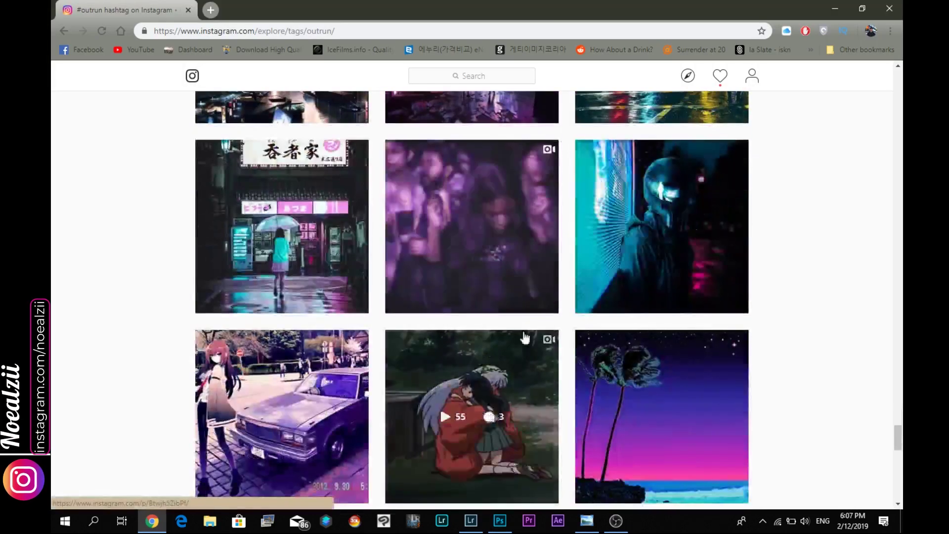
scroll(519, 334, "down", 2)
scroll(388, 281, "down", 2)
scroll(387, 280, "down", 2)
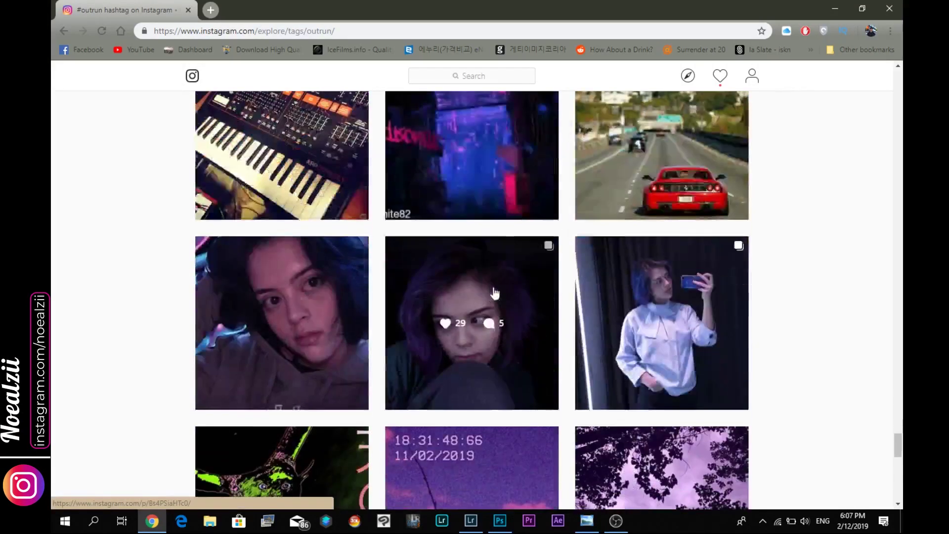
scroll(593, 259, "down", 2)
scroll(745, 259, "down", 1)
scroll(771, 282, "down", 2)
scroll(772, 282, "down", 2)
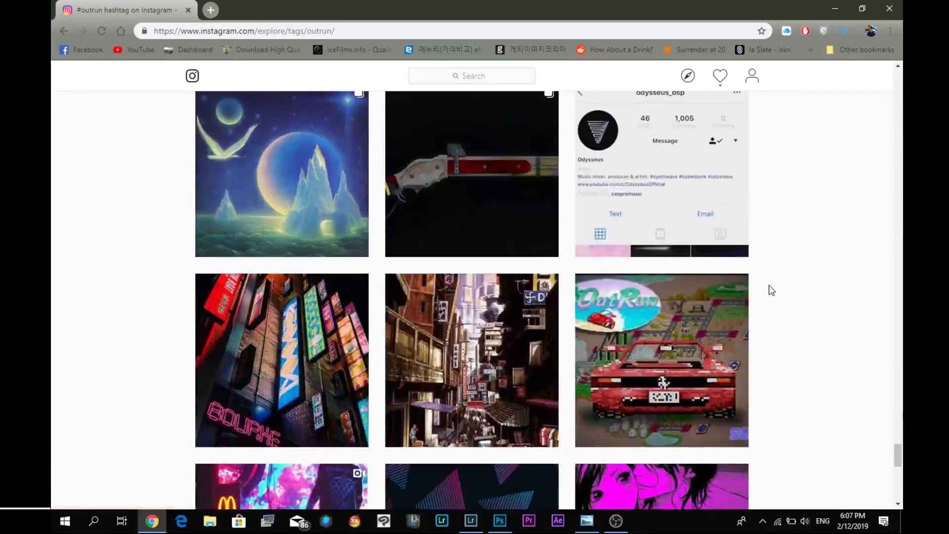
scroll(769, 288, "down", 2)
scroll(783, 278, "down", 1)
scroll(798, 287, "down", 2)
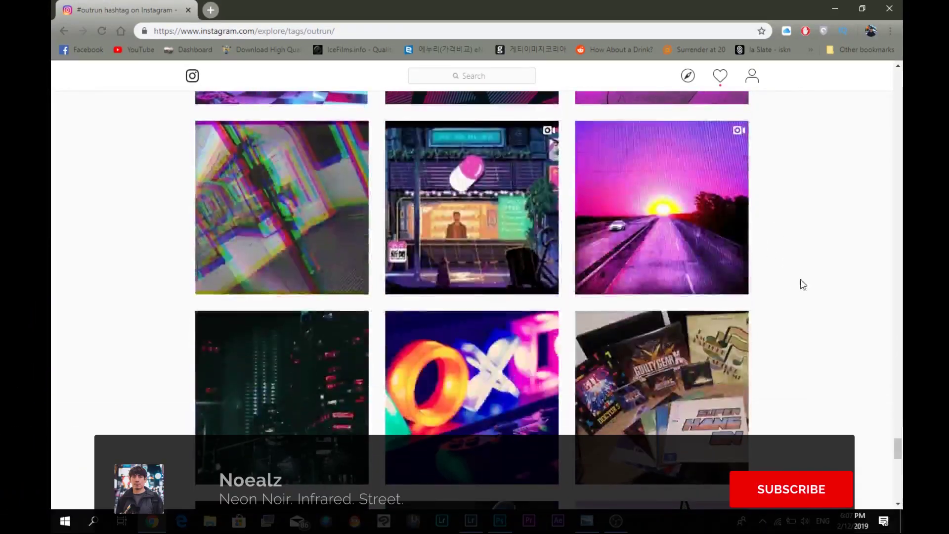